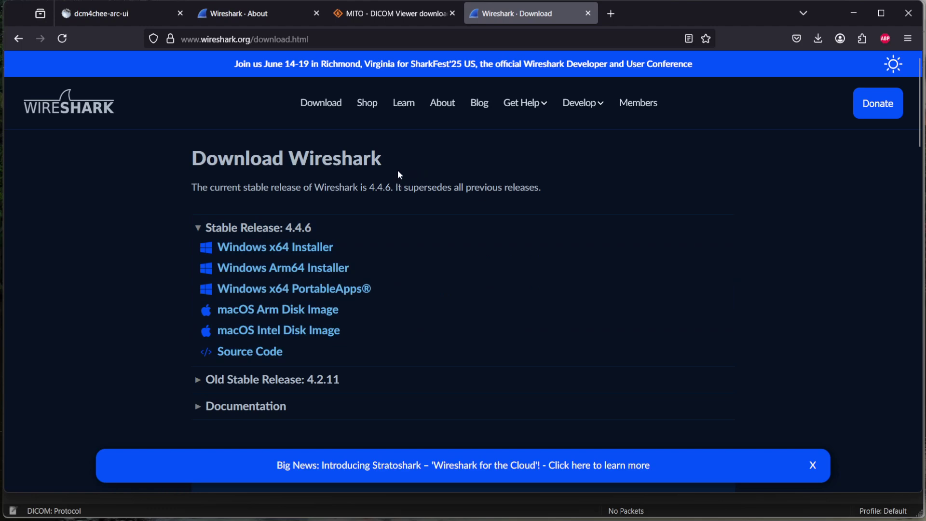
Step: Show the dcm4chee-arc-ui Studies page listing the two studies from 20250521
left_click(91, 16)
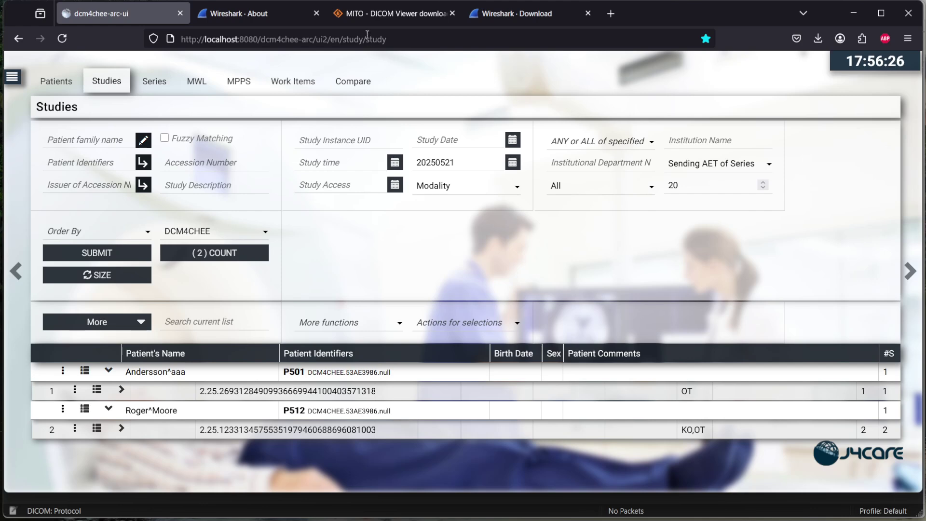
Step: Go from the MITO DICOM Viewer download tab to the Wireshark About page in Firefox
left_click(367, 16)
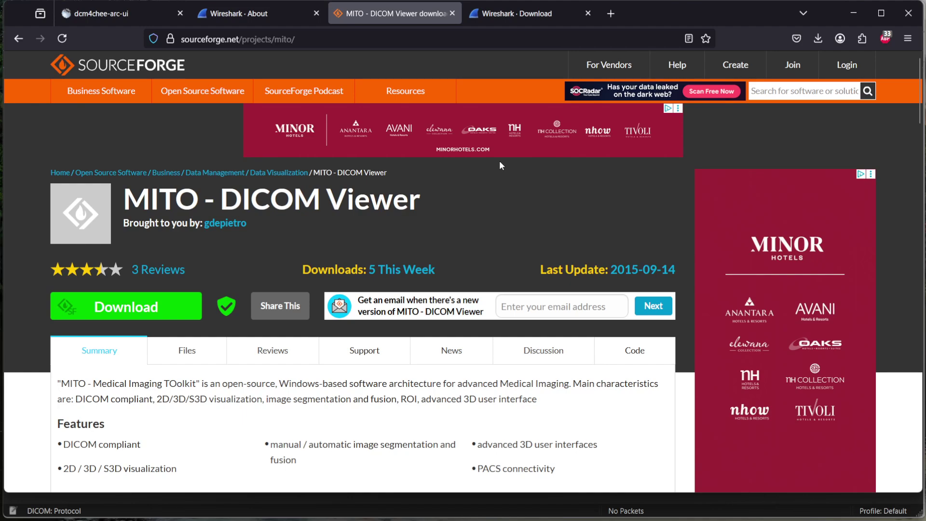
key("ctrl+shift+Tab")
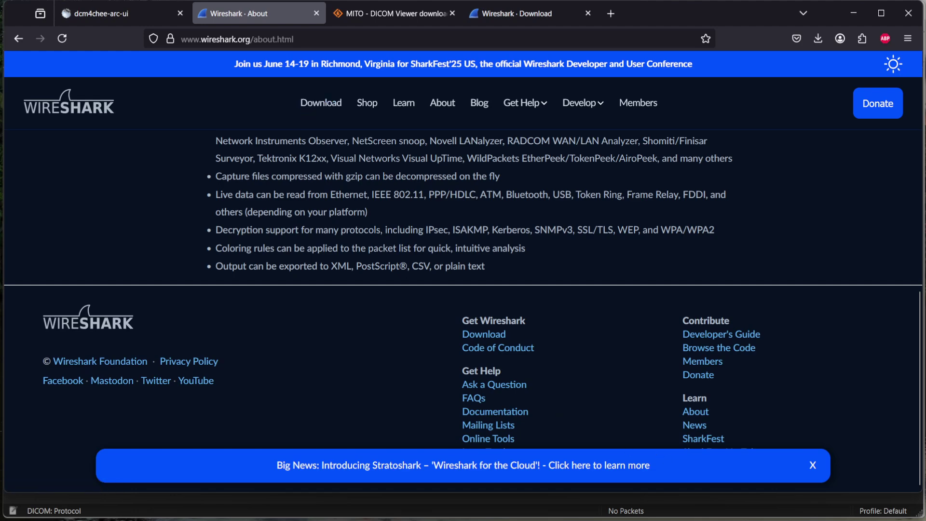
Step: Bring Wireshark forward and start a live capture on the loopback adapter
mouse_move(649, 520)
left_click(649, 503)
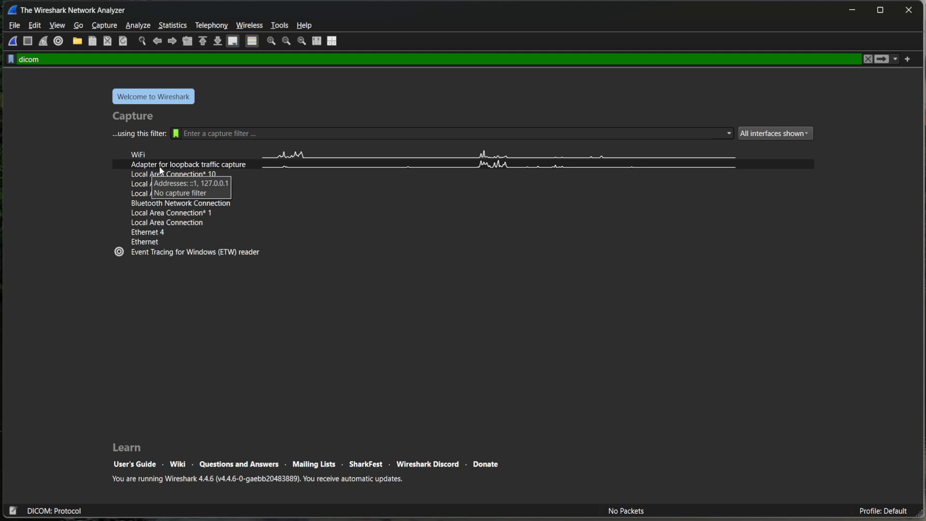
left_click(161, 166)
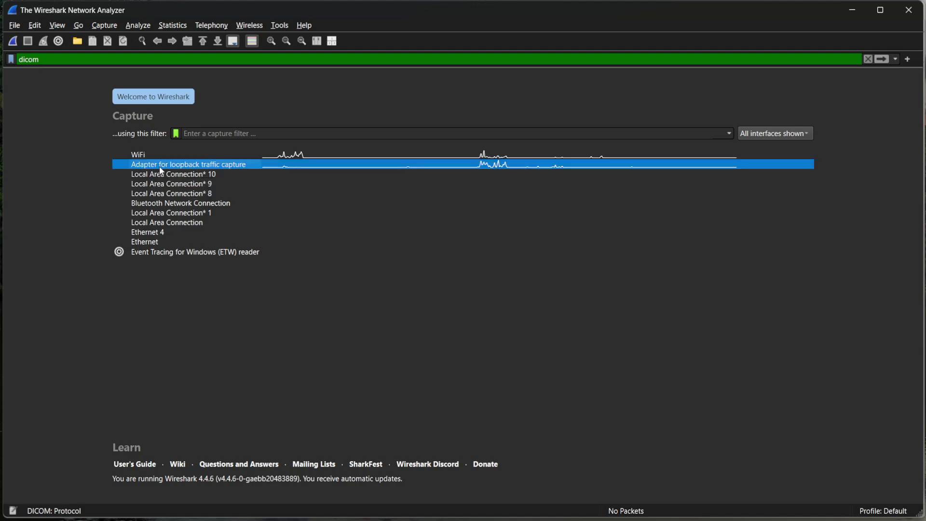
left_click(13, 43)
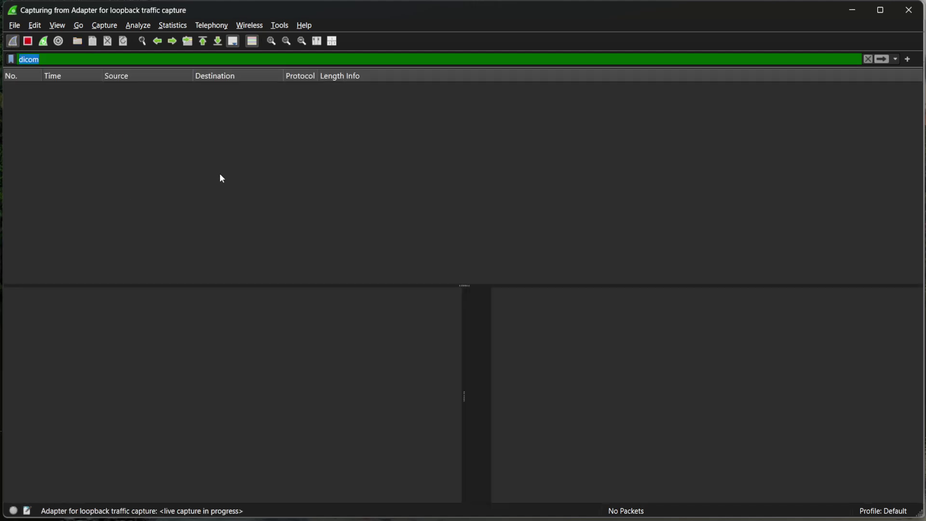
Step: Clear the old filter, then apply the 'dicom' display filter to the running capture
key("BackSpace")
key("Return")
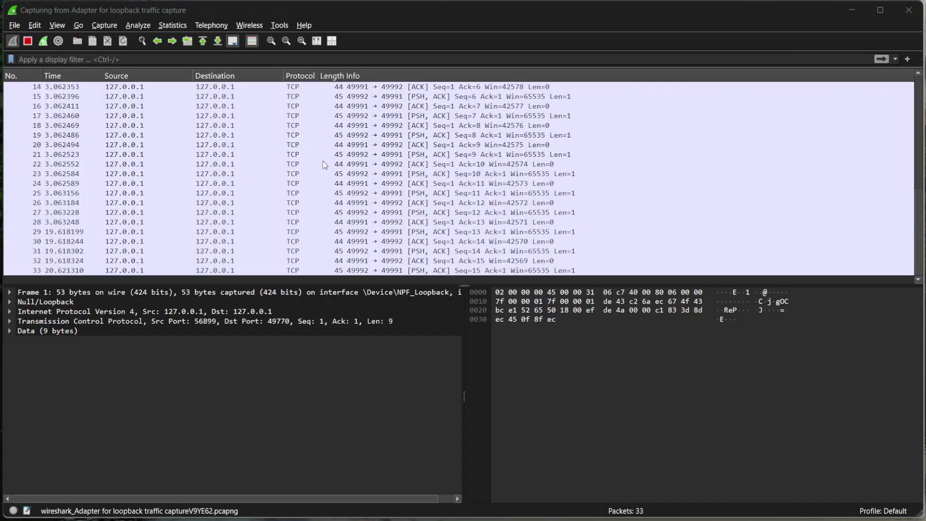
left_click(76, 59)
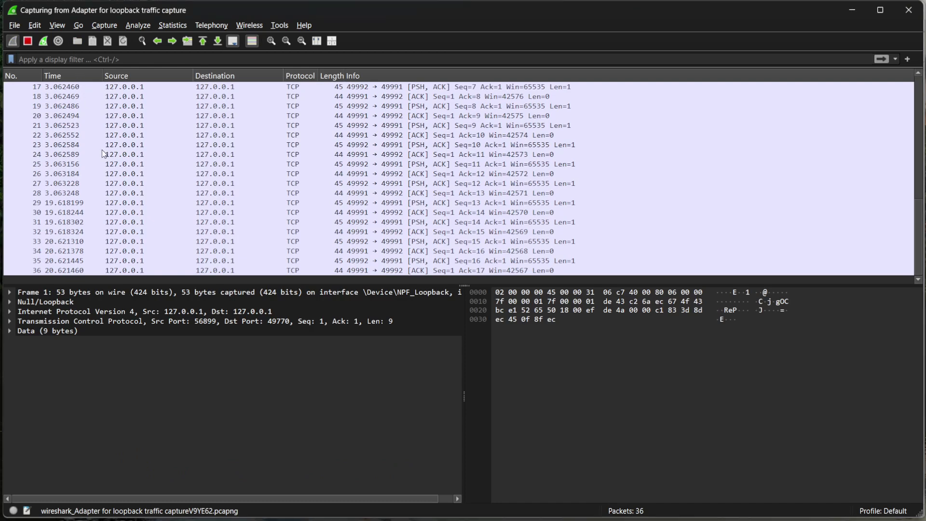
type("dicom")
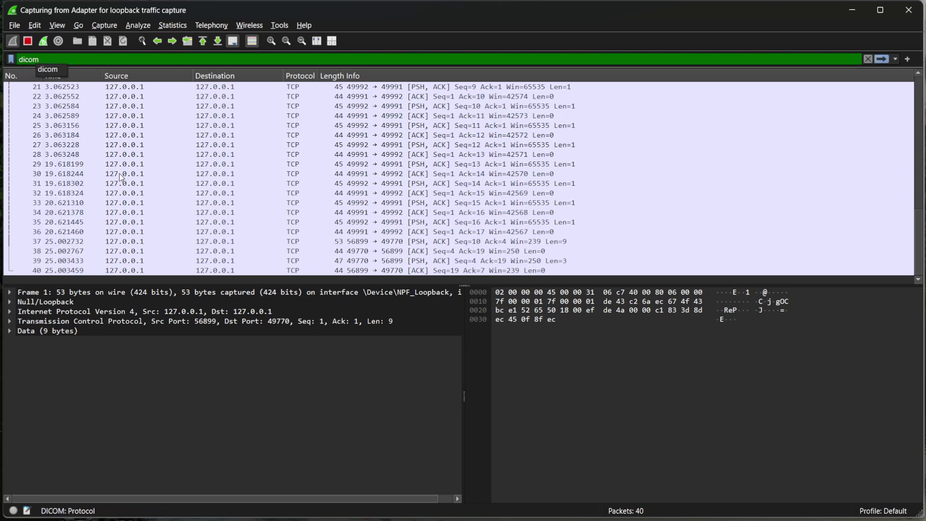
key("Return")
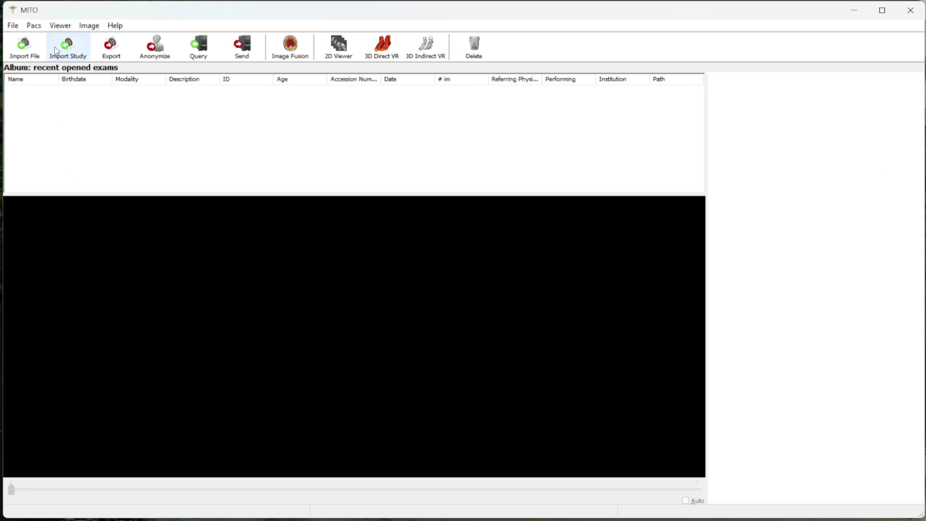
left_click(34, 28)
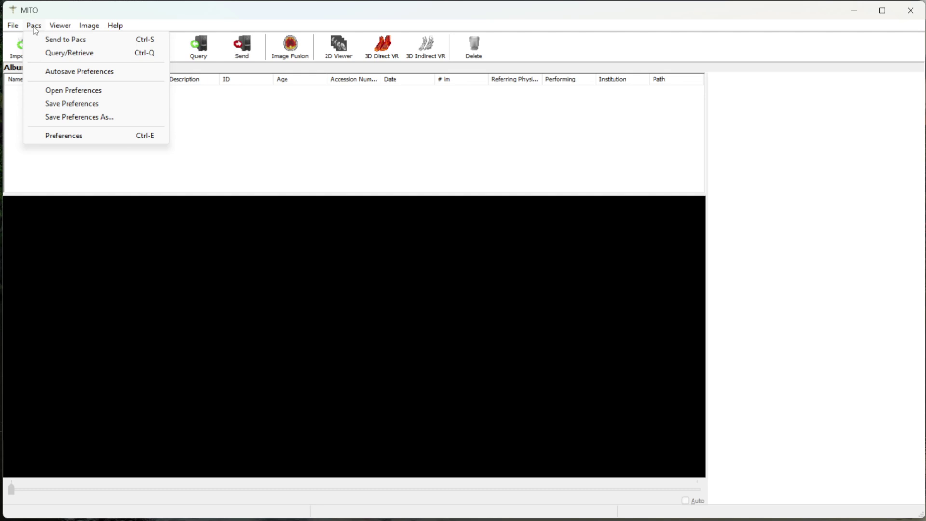
left_click(85, 138)
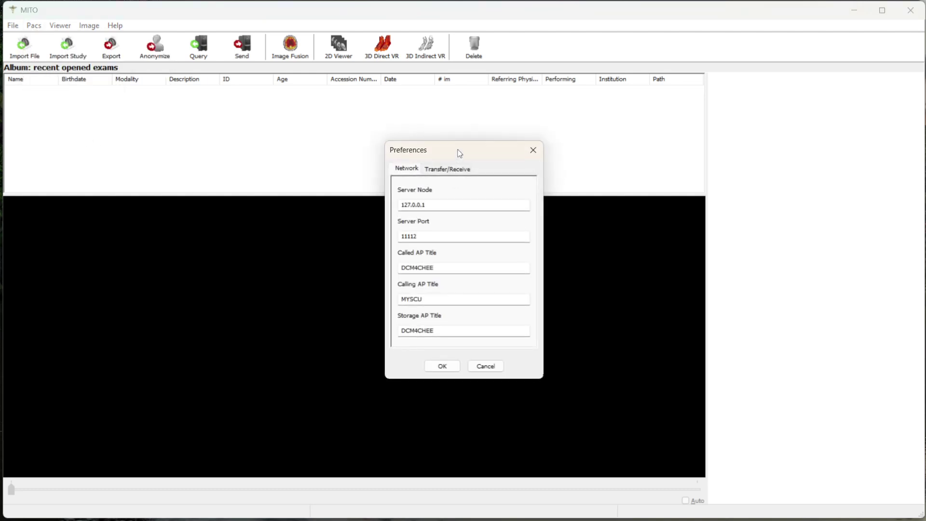
left_click_drag(458, 150, 337, 119)
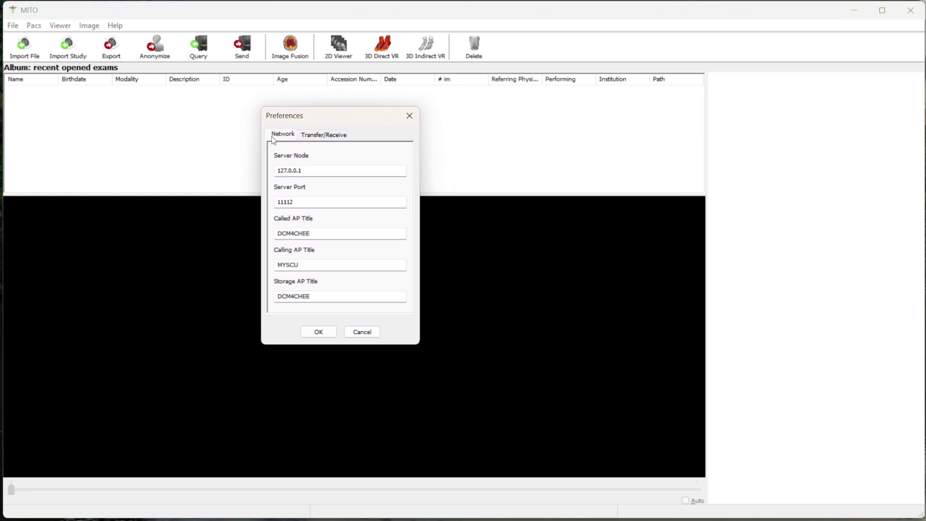
left_click_drag(333, 172, 240, 173)
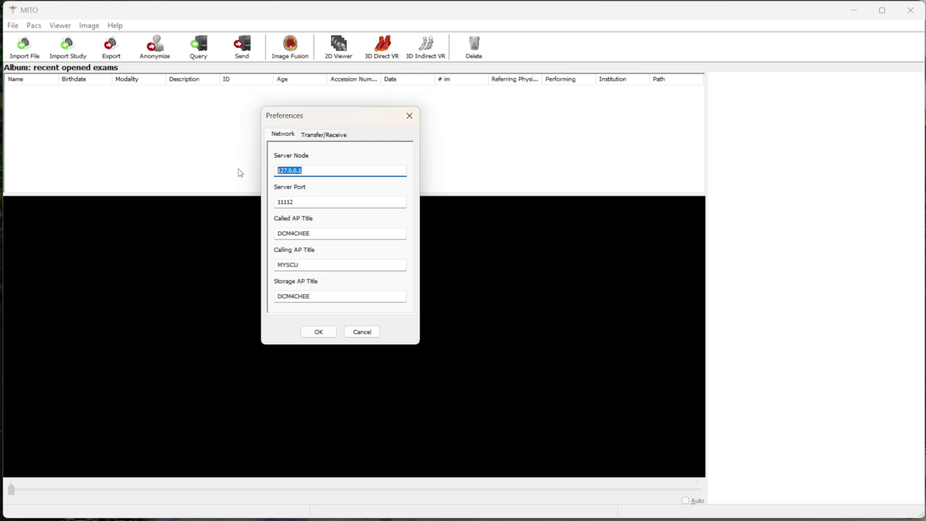
left_click(320, 204)
left_click_drag(320, 203, 253, 222)
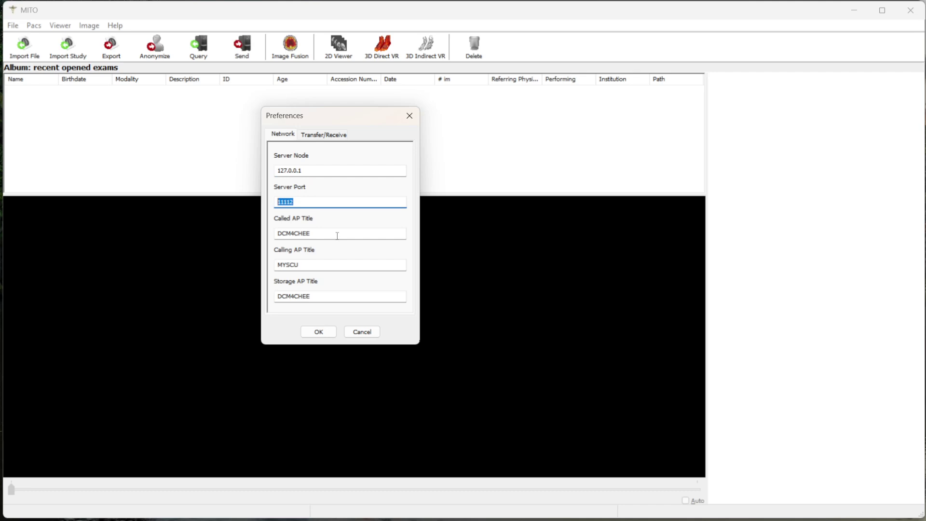
left_click_drag(337, 236, 250, 235)
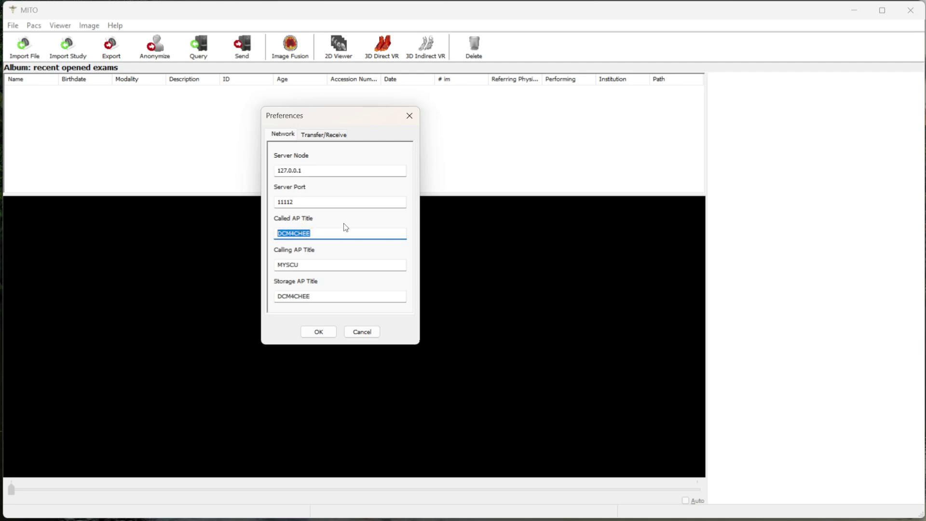
left_click(342, 232)
key("Tab")
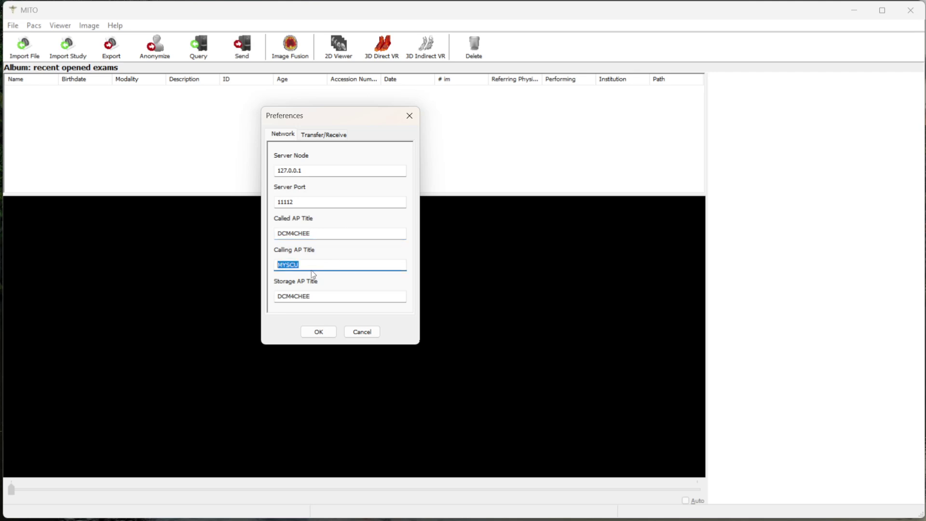
left_click(308, 267)
key("Tab")
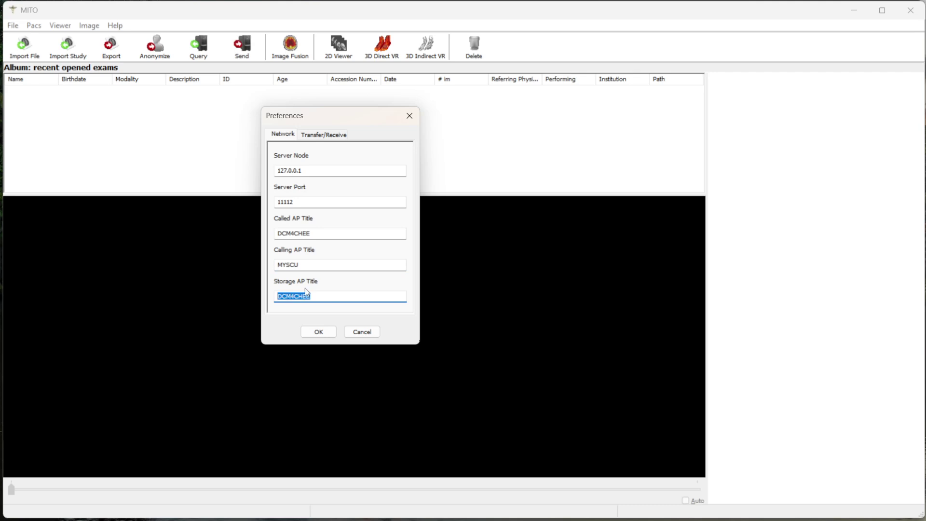
left_click_drag(311, 234, 279, 230)
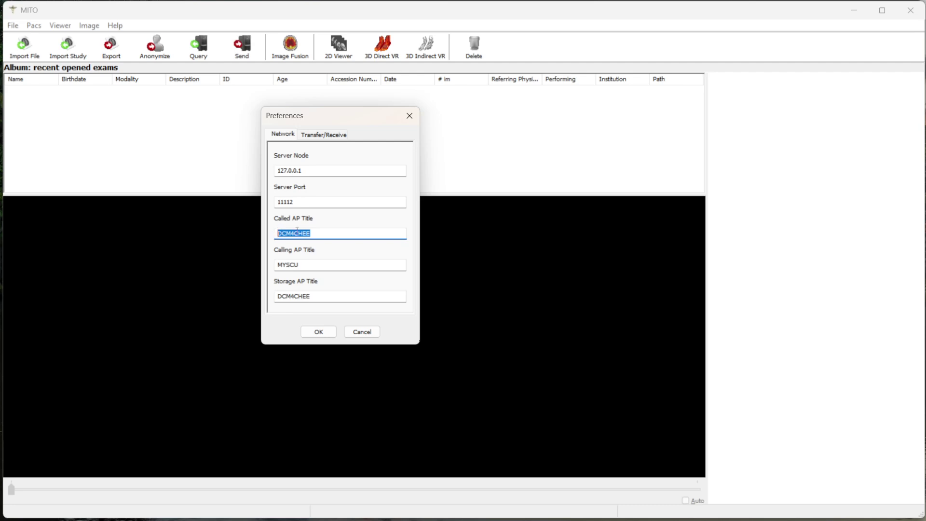
left_click(314, 137)
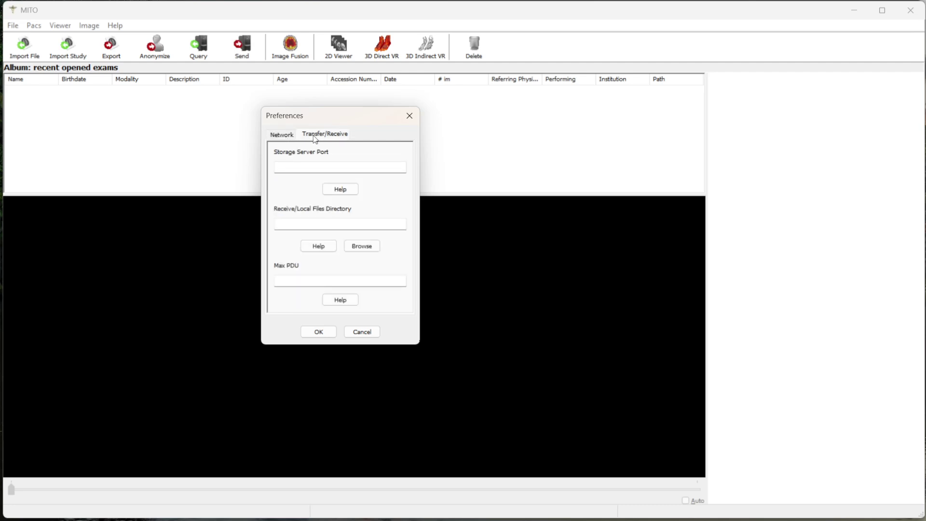
left_click(284, 139)
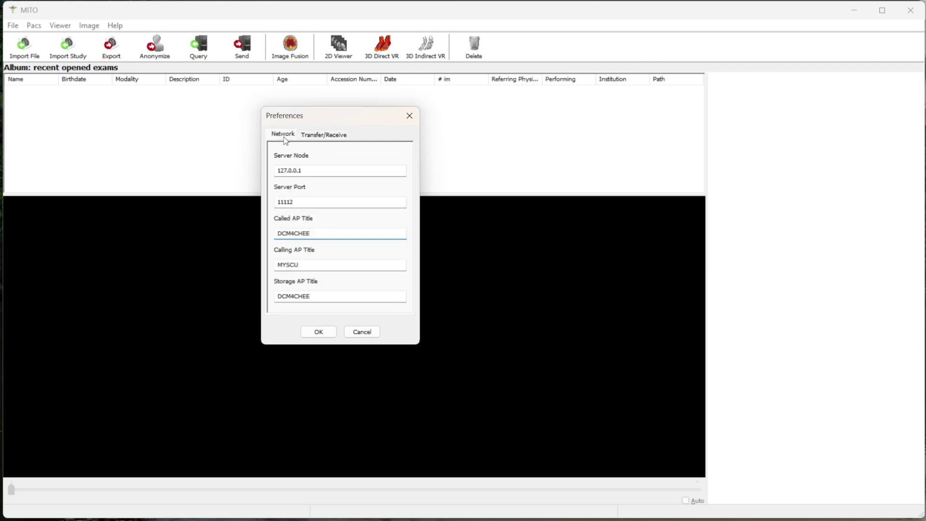
left_click(318, 333)
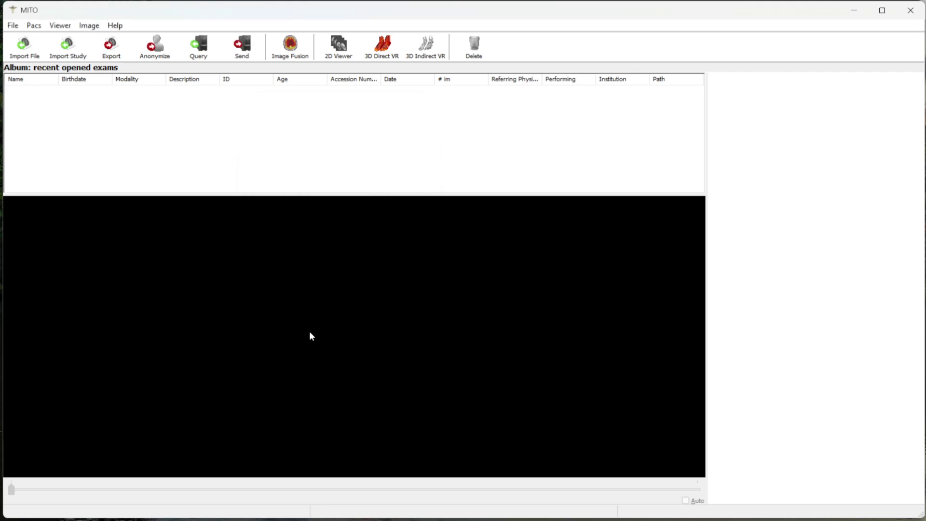
Step: Run MITO's PACS Query/Retrieve search, select a listed study, then return to Wireshark
left_click(203, 58)
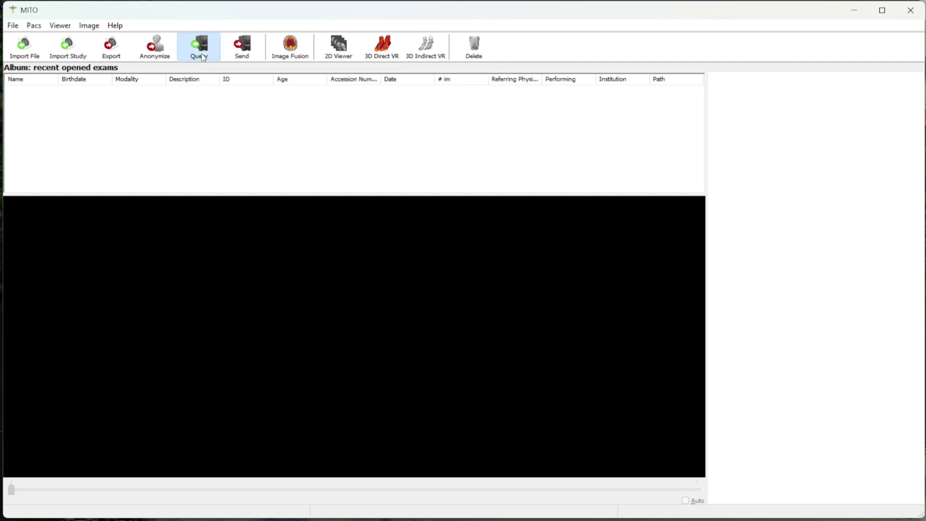
left_click_drag(234, 30, 384, 75)
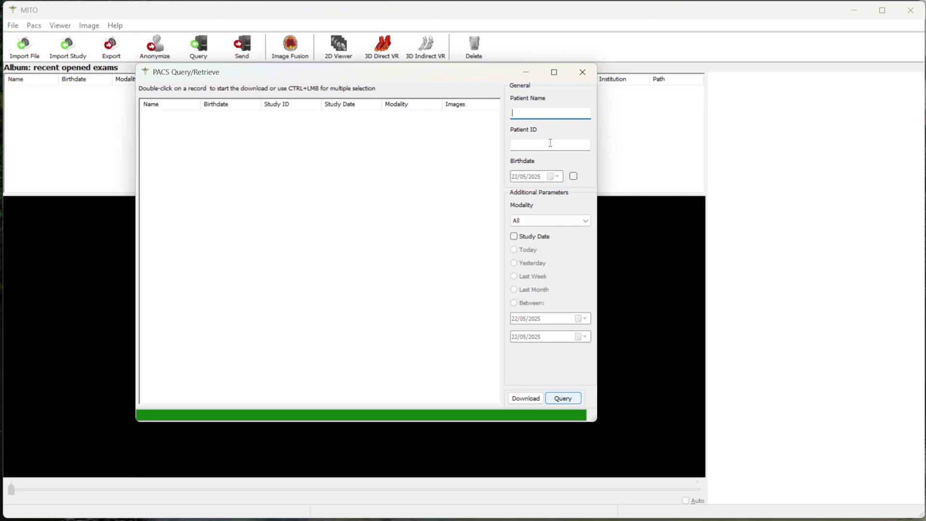
left_click(565, 404)
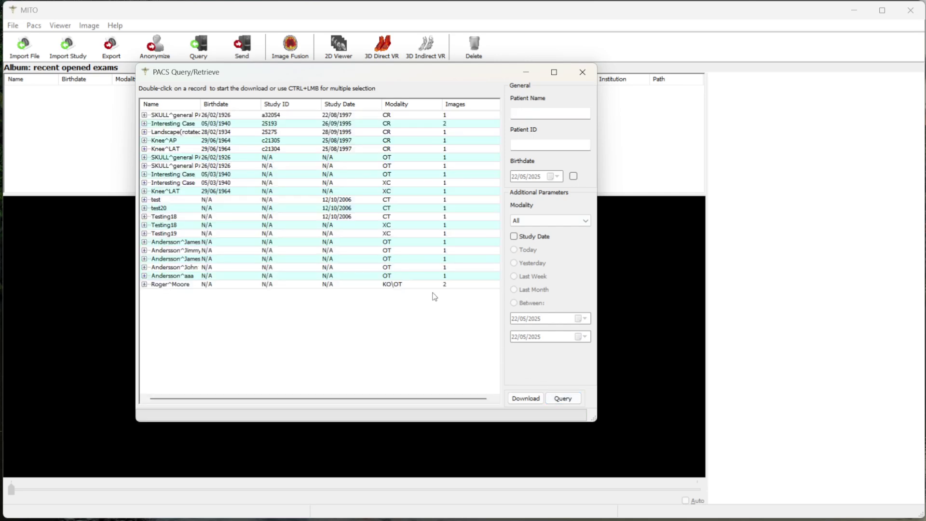
left_click(145, 116)
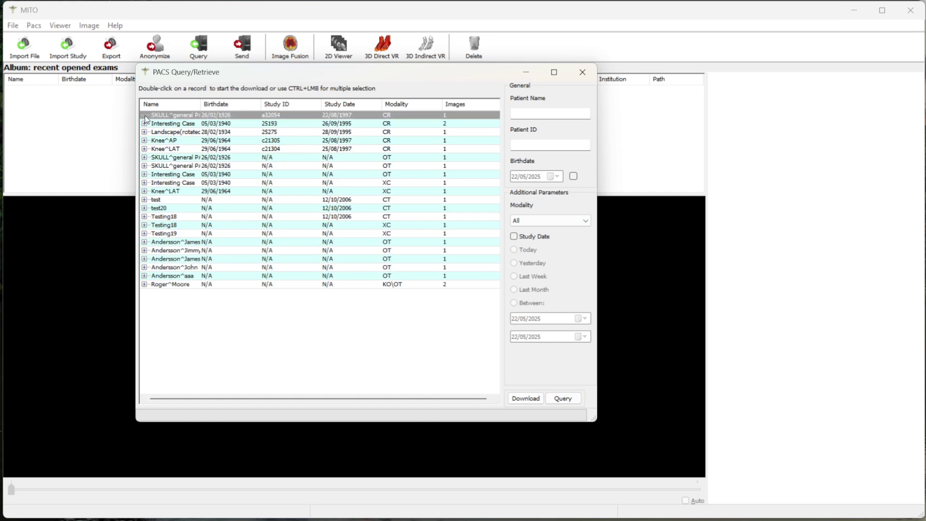
left_click(178, 124)
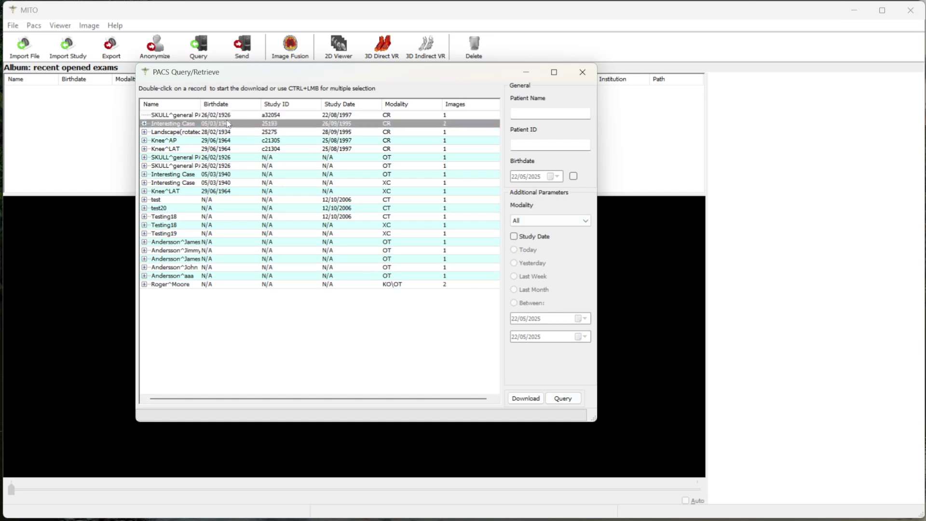
key("alt+Tab")
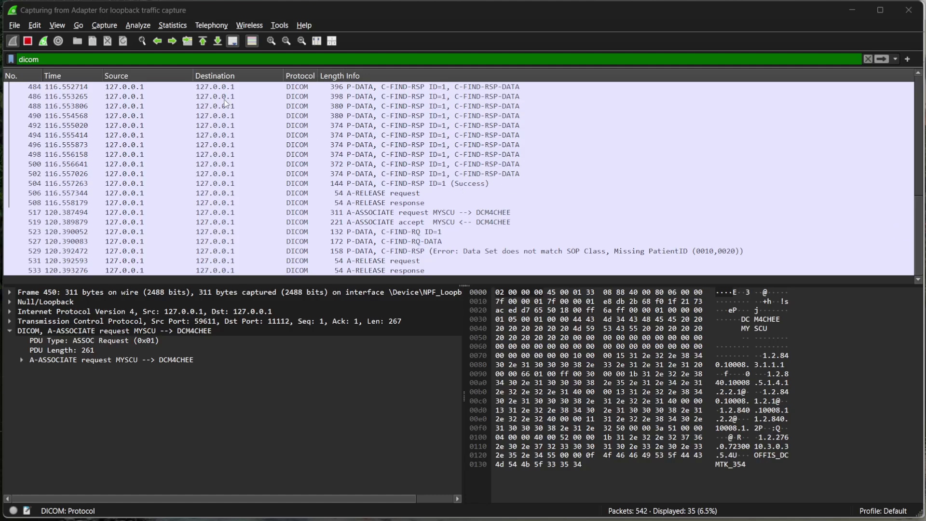
Step: Inspect a C-FIND response, the first A-ASSOCIATE request and DCM4CHEE's association accept
left_click(400, 177)
scroll(400, 177, "up", 6)
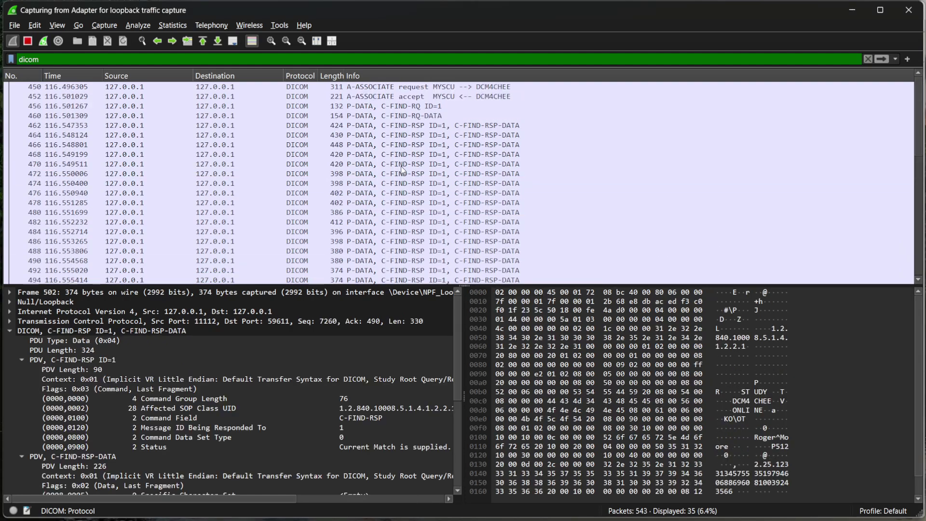
left_click(394, 87)
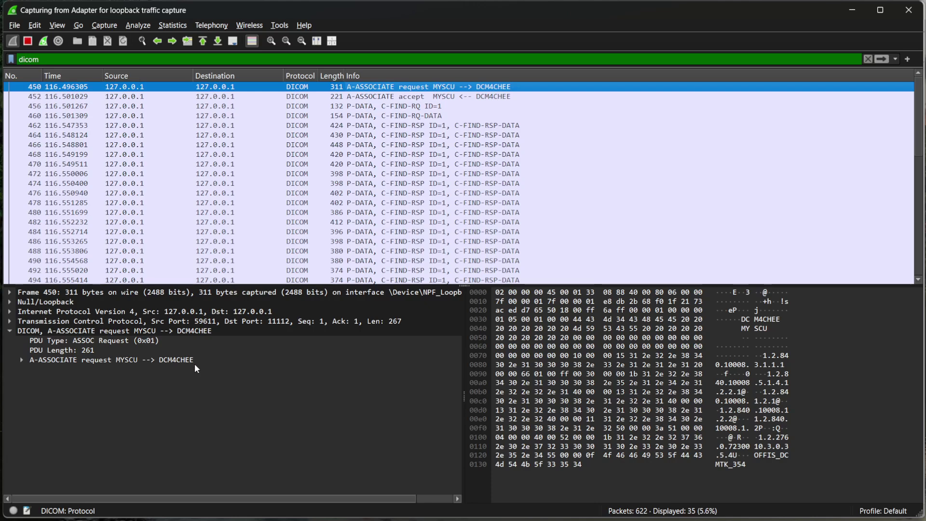
left_click(405, 97)
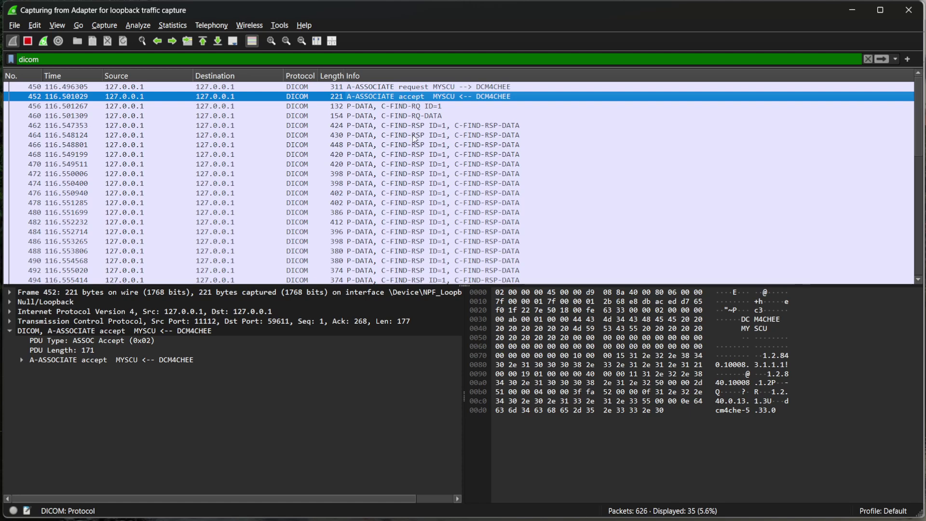
Step: Compare the C-FIND-RQ command and data packets, examining the query's Query/Retrieve Level STUDY field
key("Down")
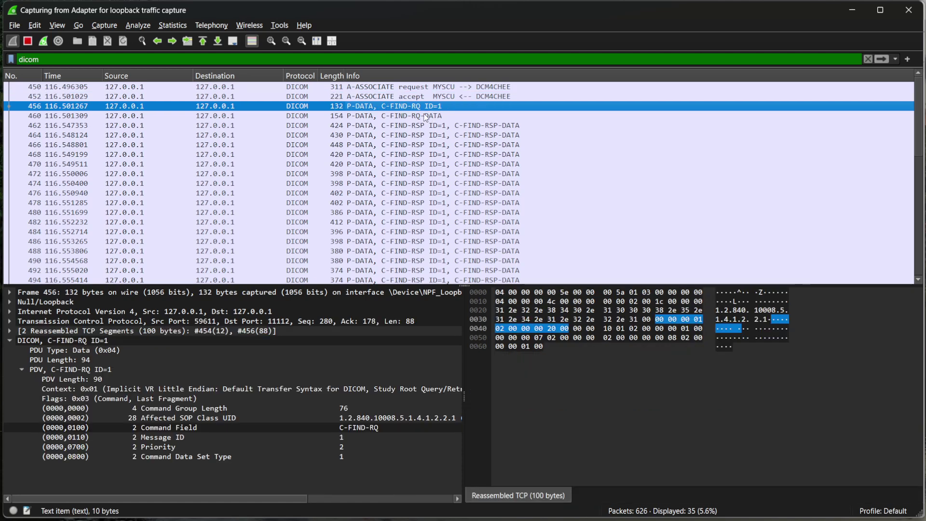
key("Down")
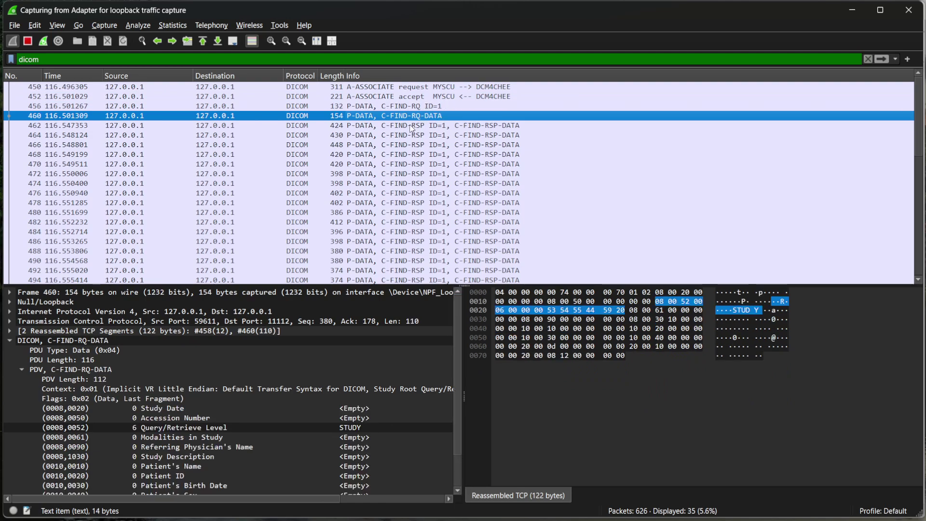
key("Up")
key("Down")
key("Down")
key("Up")
key("Up")
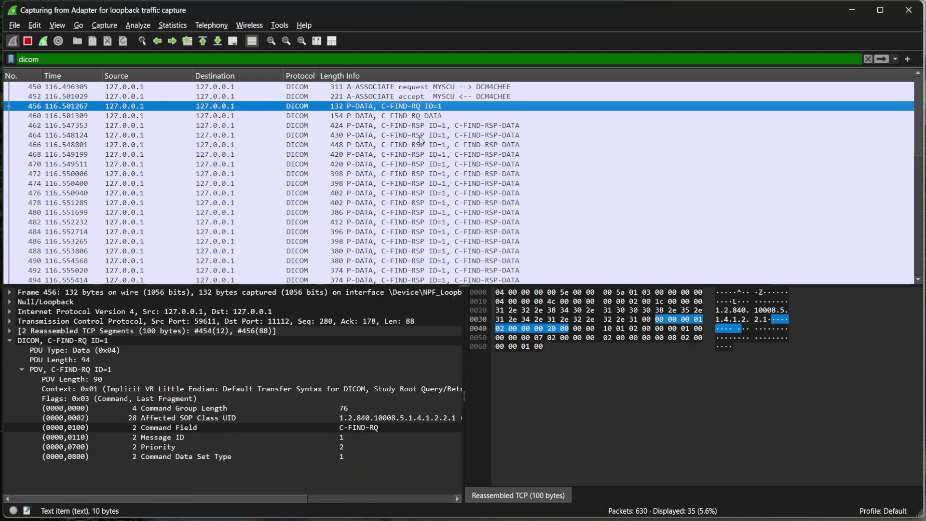
key("Down")
key("Down")
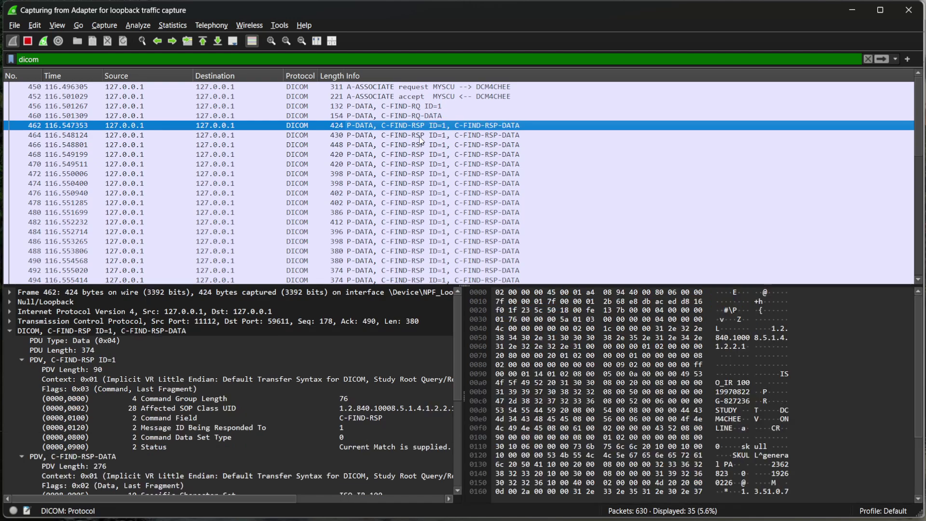
key("Up")
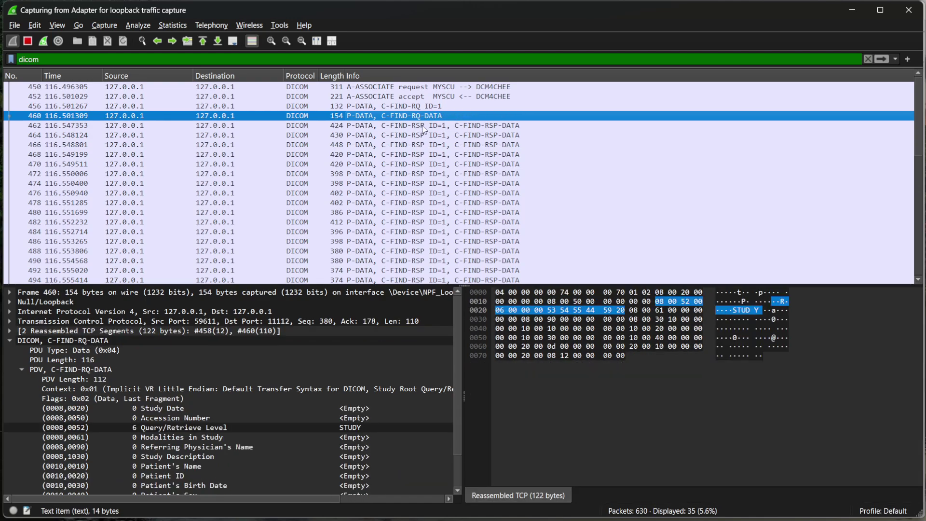
key("Up")
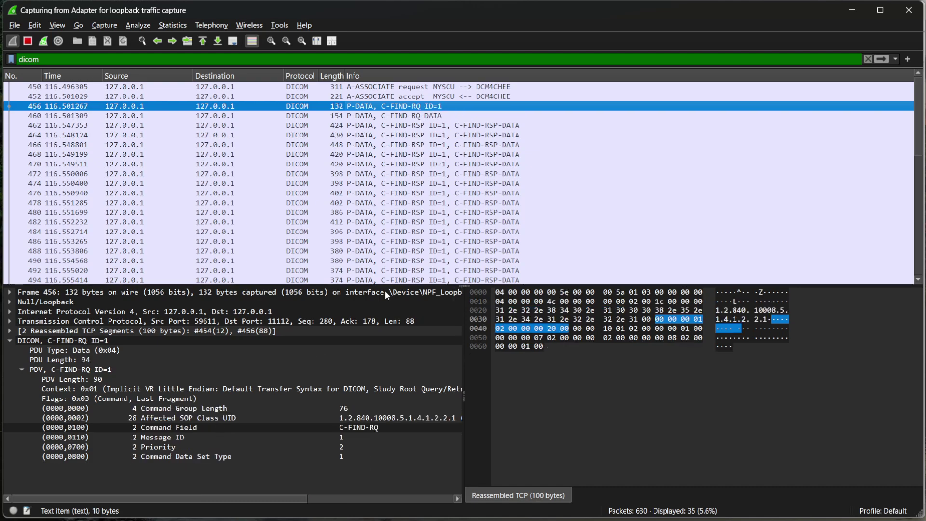
key("Down")
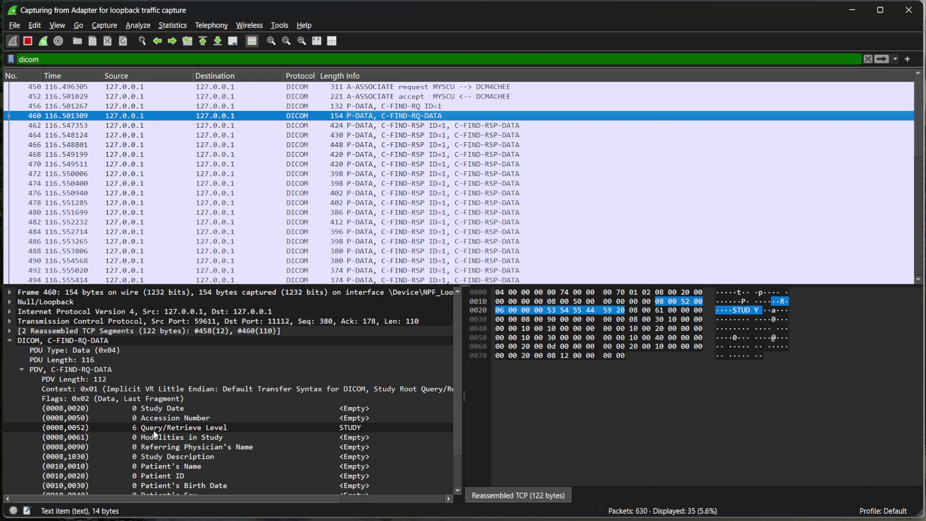
left_click(155, 430)
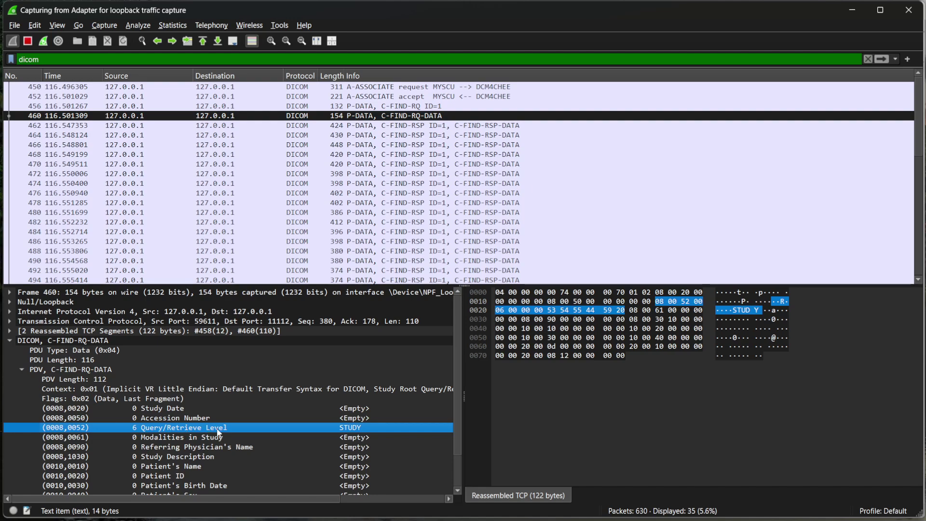
scroll(259, 423, "down", 2)
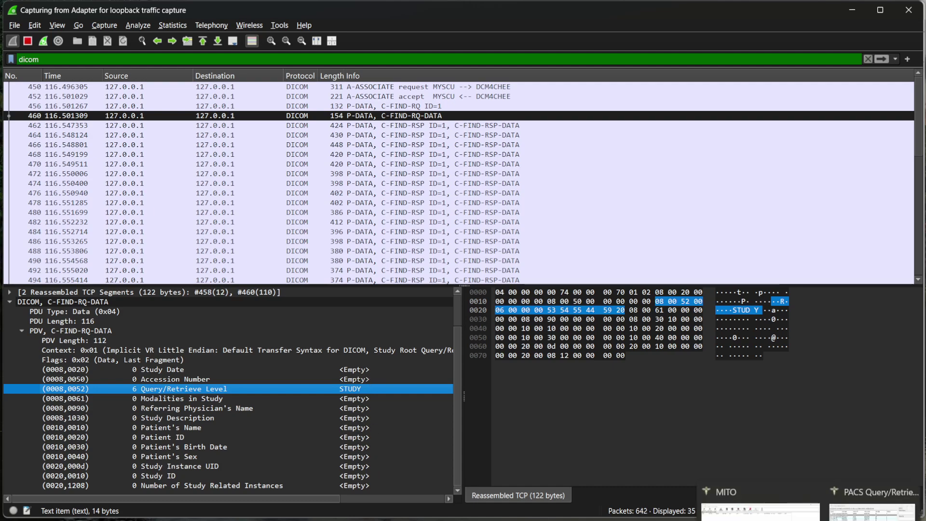
Step: Filter the PACS query by the patient's ID, select the single matching study, and return to Wireshark
left_click(868, 505)
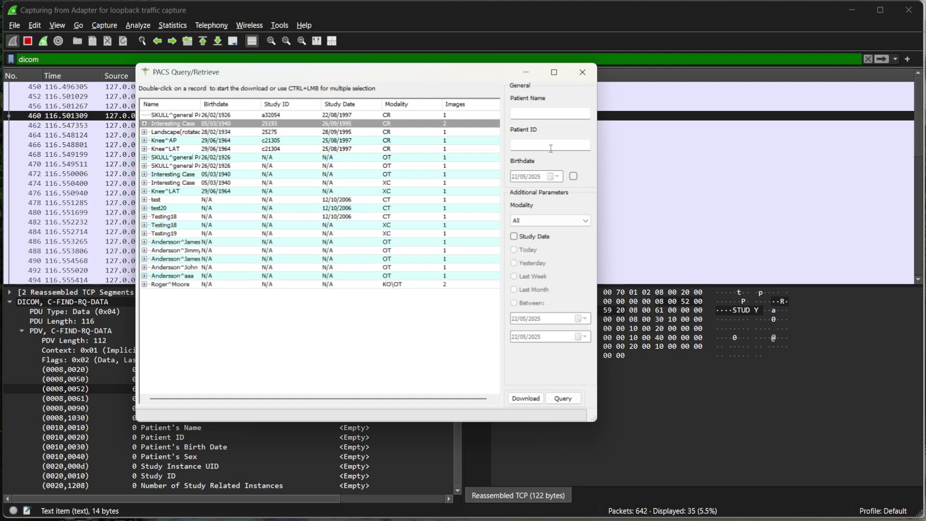
left_click(529, 146)
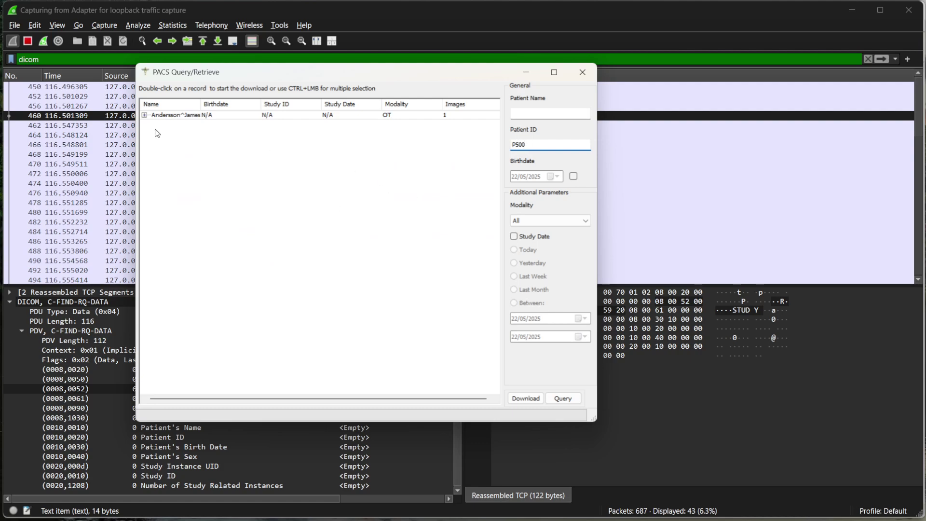
left_click(148, 117)
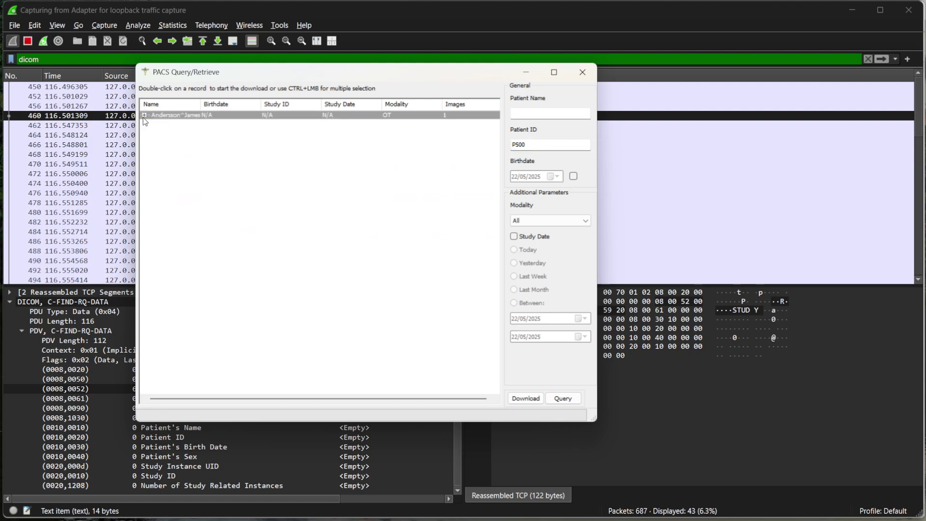
left_click(688, 183)
scroll(444, 212, "down", 8)
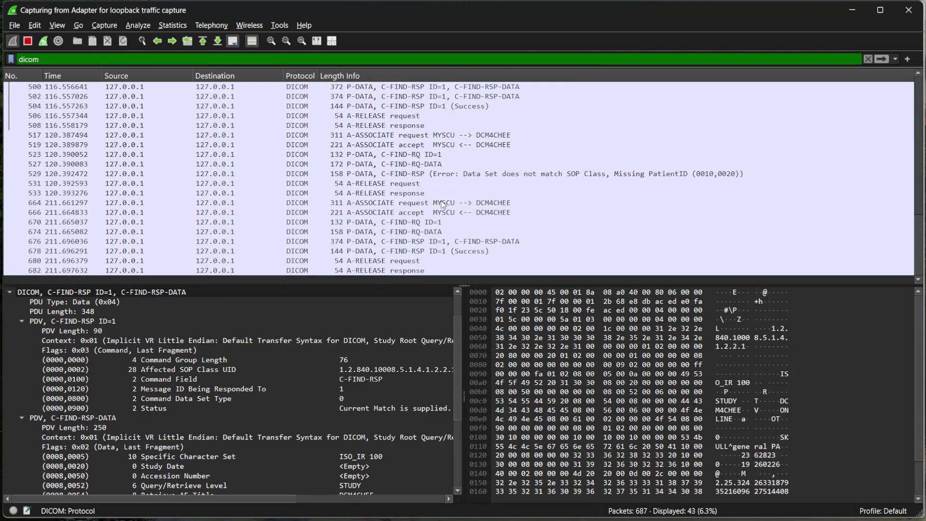
Step: Step through the new association request and C-FIND-RQ packets, highlighting the queried Patient ID
left_click(403, 204)
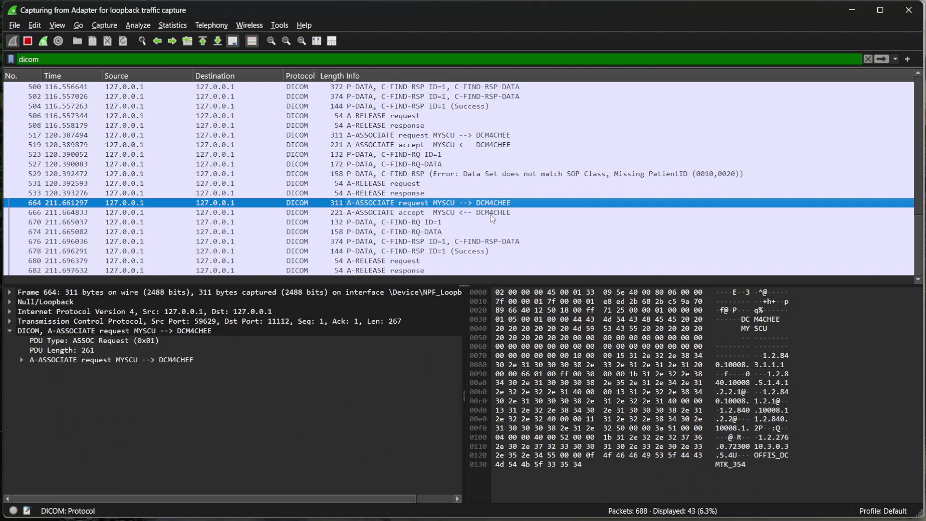
key("Down")
key("Down")
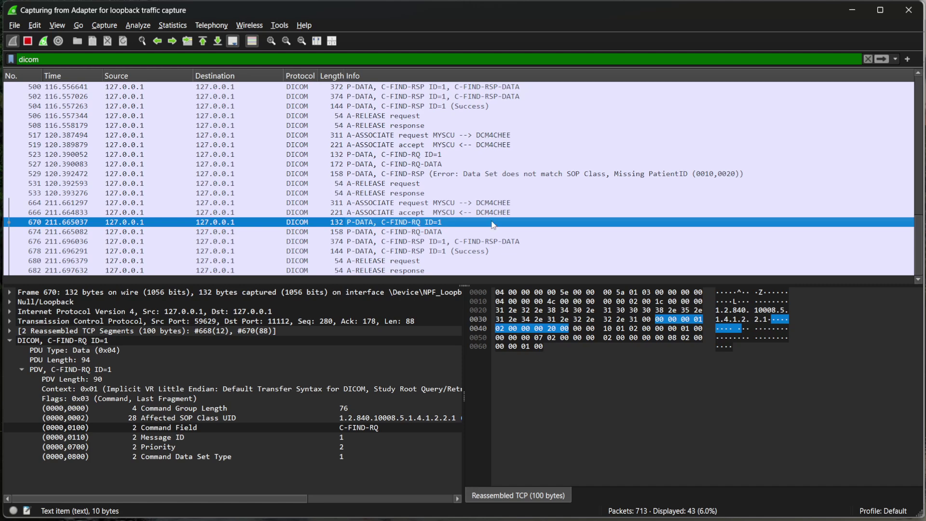
key("Down")
scroll(333, 422, "down", 1)
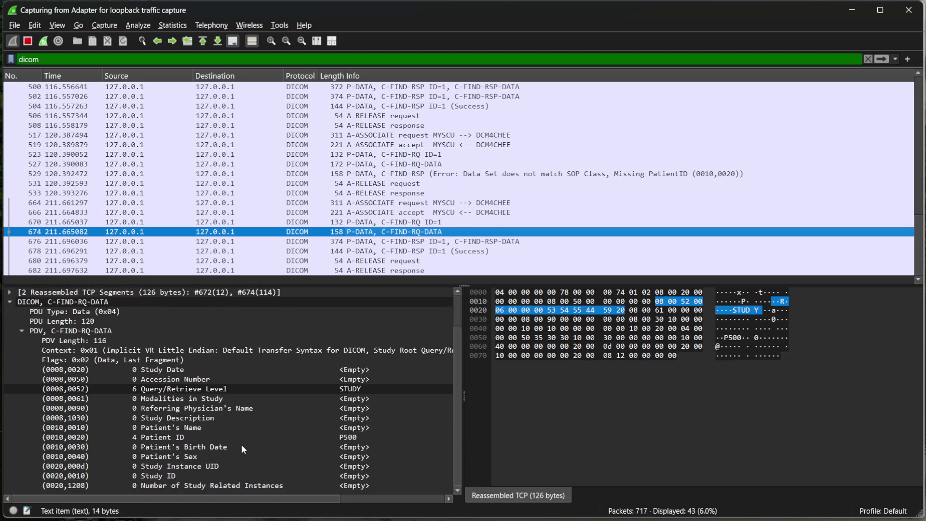
left_click(253, 437)
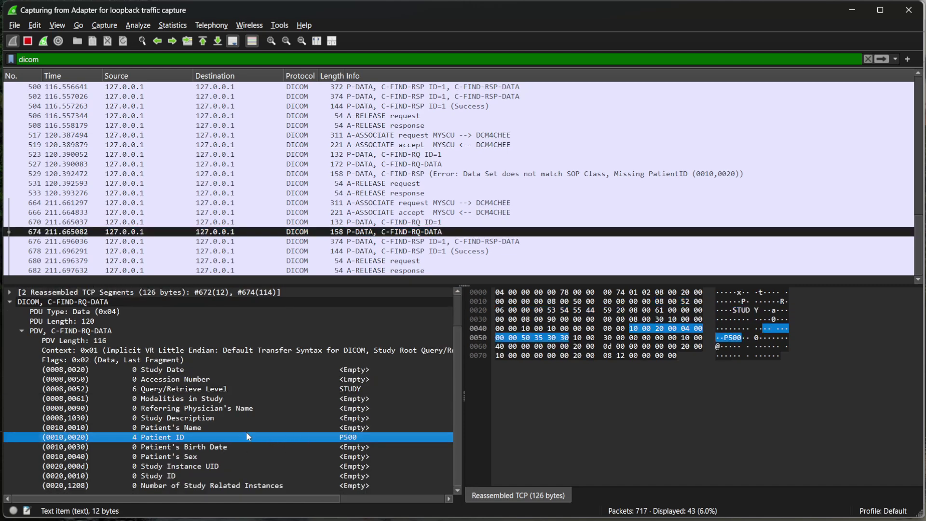
Step: Review the match, Success and association release packets, ending on the match response, then select the filter bar
left_click(415, 241)
left_click(404, 252)
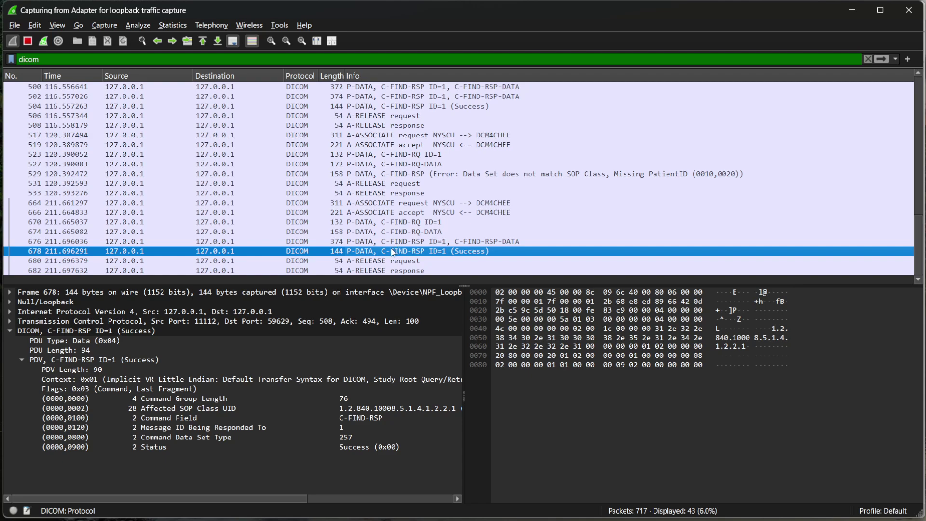
left_click(392, 261)
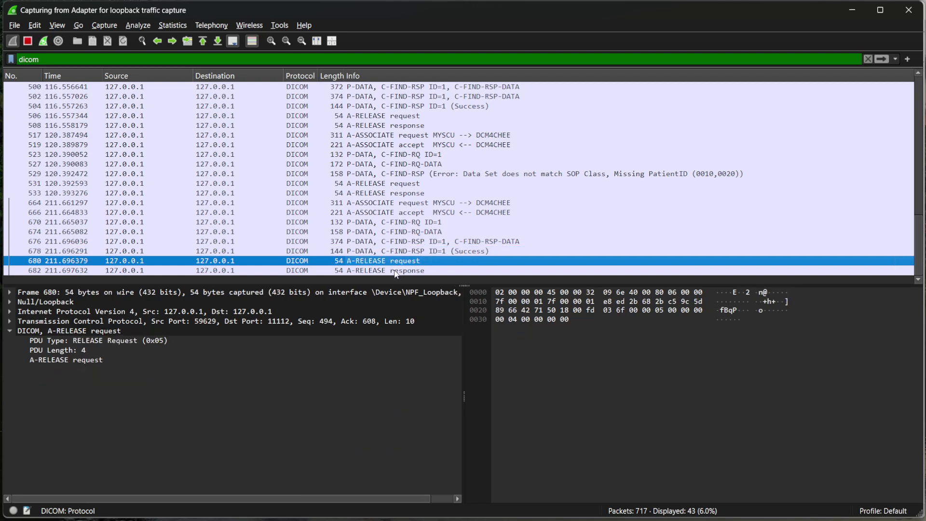
left_click(395, 271)
left_click(403, 242)
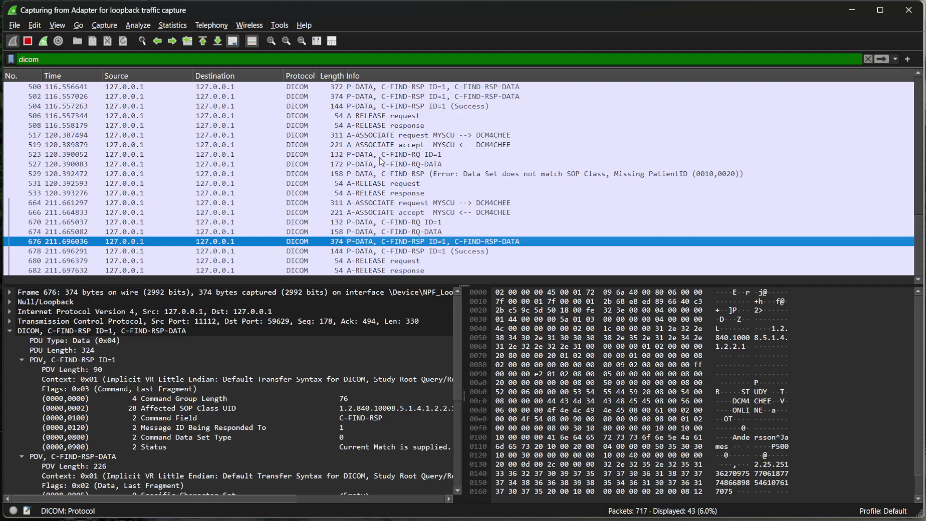
left_click(231, 59)
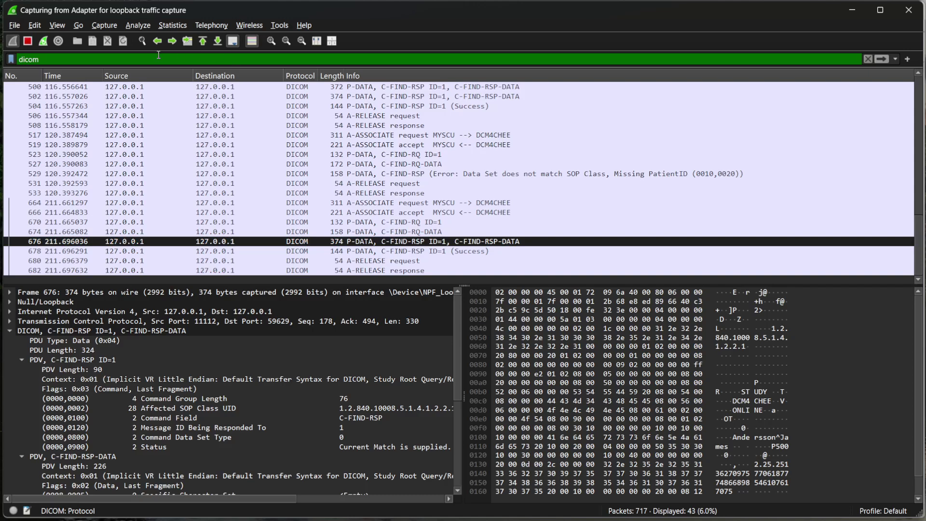